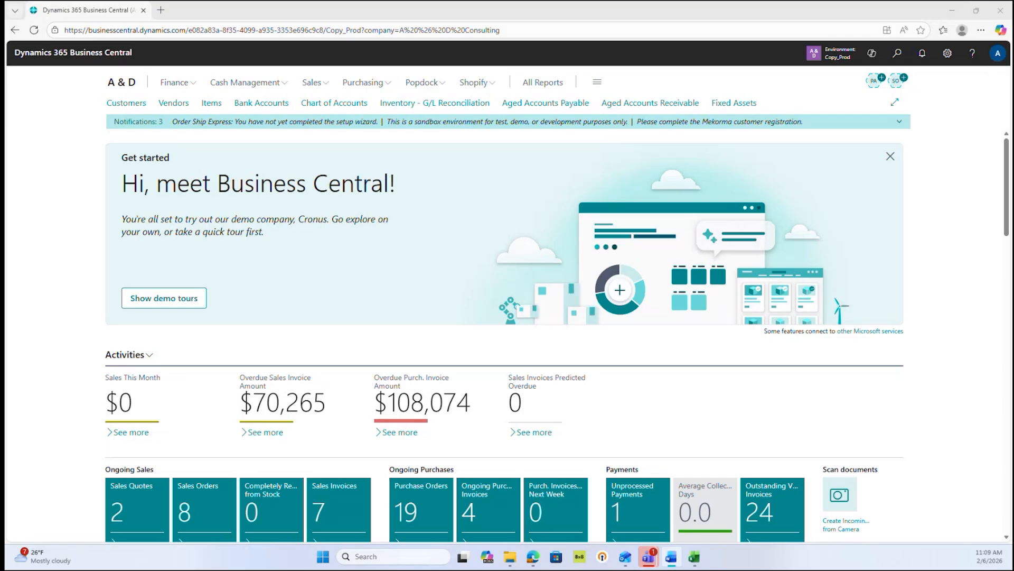
- Open the 2026_REV1 budget for editing from the G/L Budgets list and check its available View by periods
{"action": "left_click", "coordinate": [896, 53]}
{"action": "type", "text": "G/L b"}
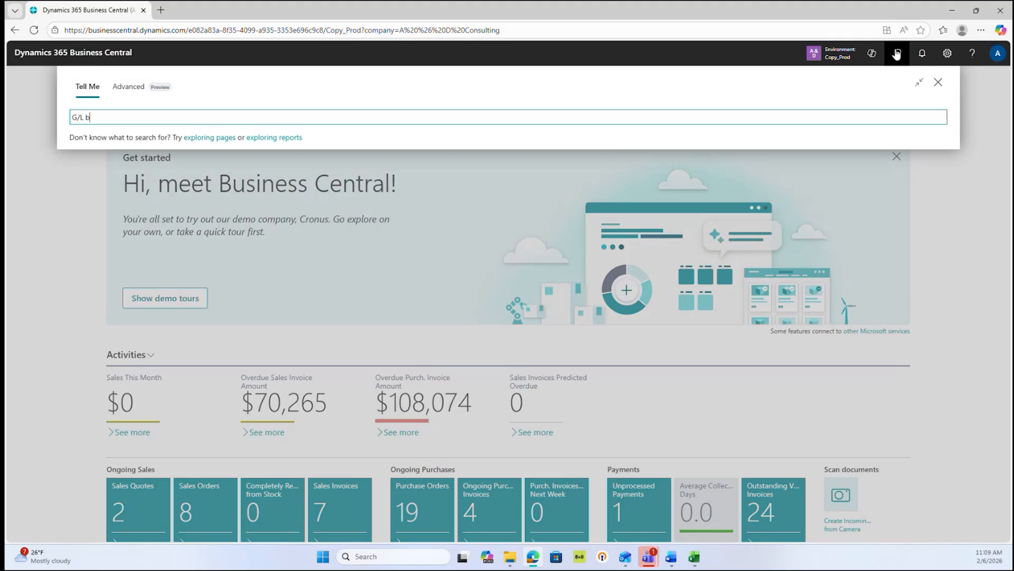
{"action": "type", "text": "udg"}
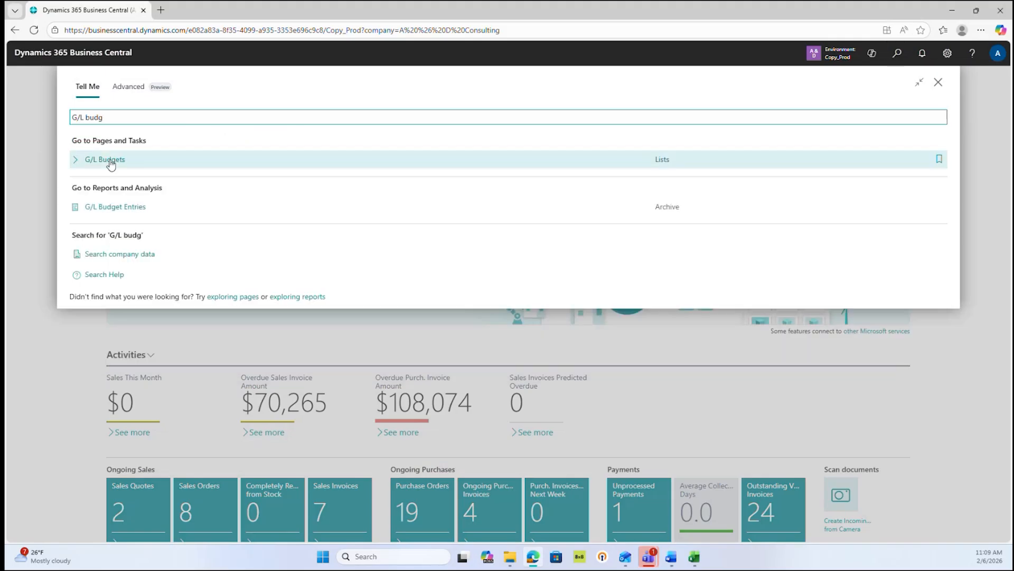
{"action": "left_click", "coordinate": [107, 160]}
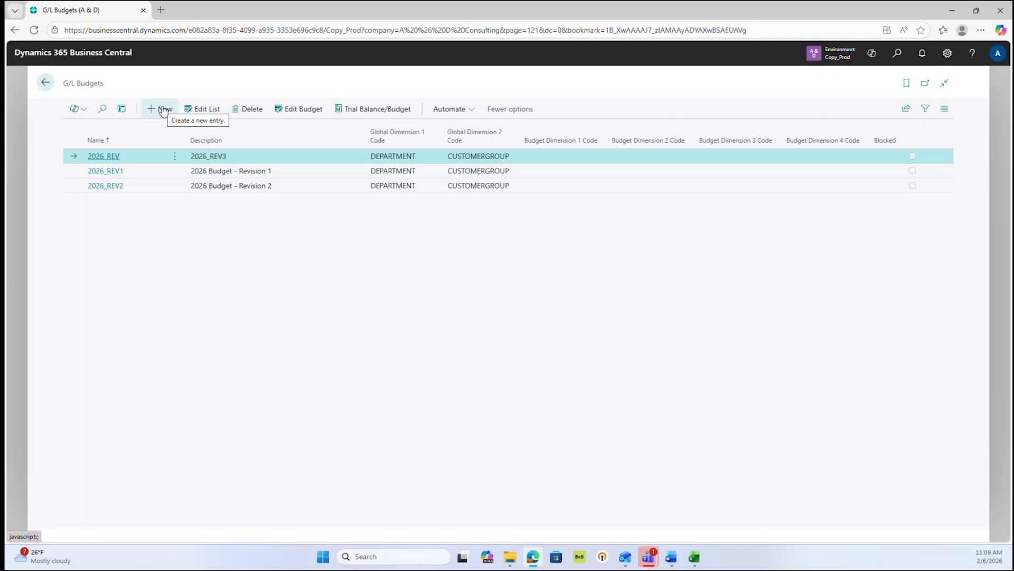
{"action": "left_click", "coordinate": [139, 172]}
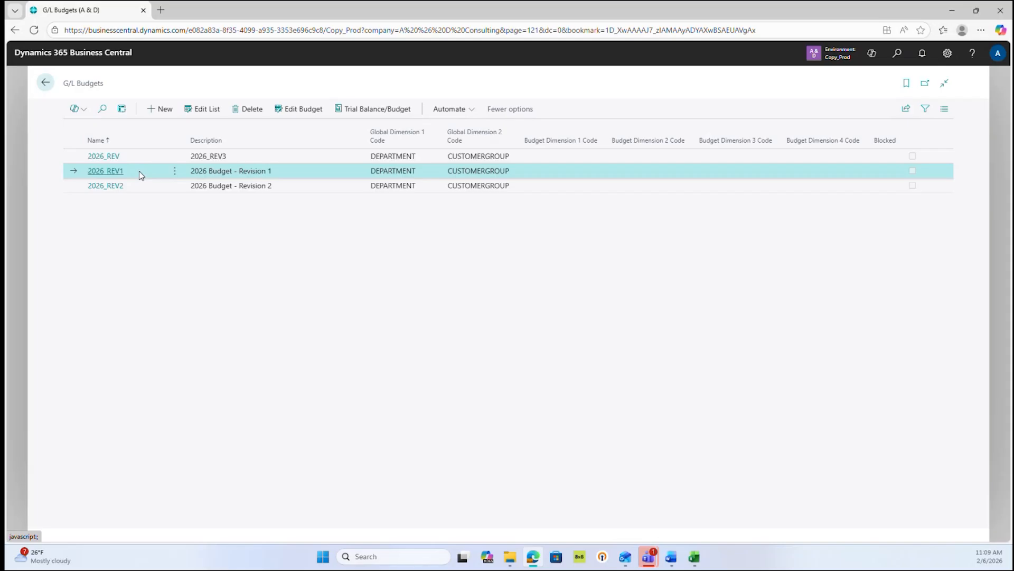
{"action": "left_click", "coordinate": [295, 110]}
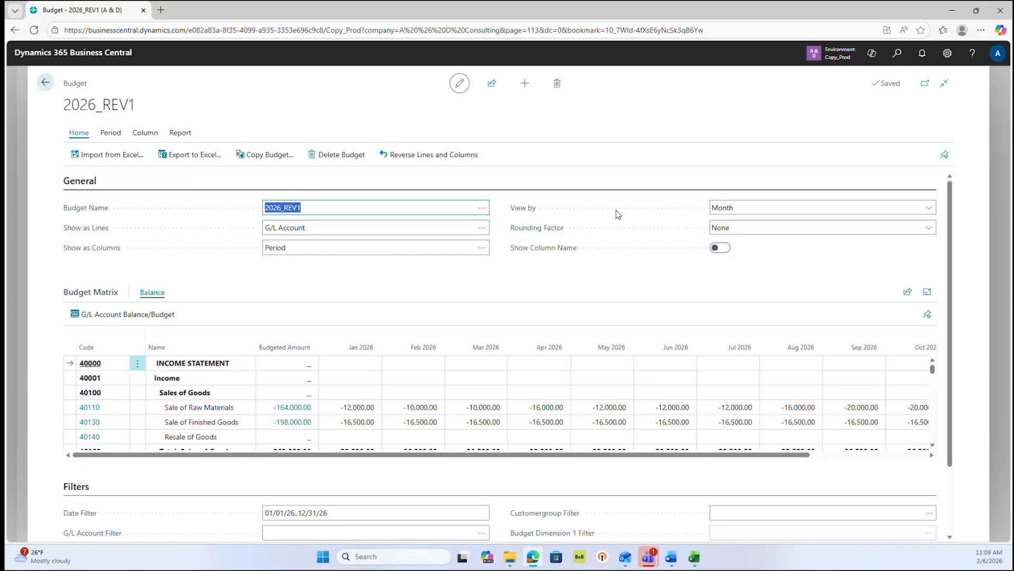
{"action": "left_click", "coordinate": [930, 208]}
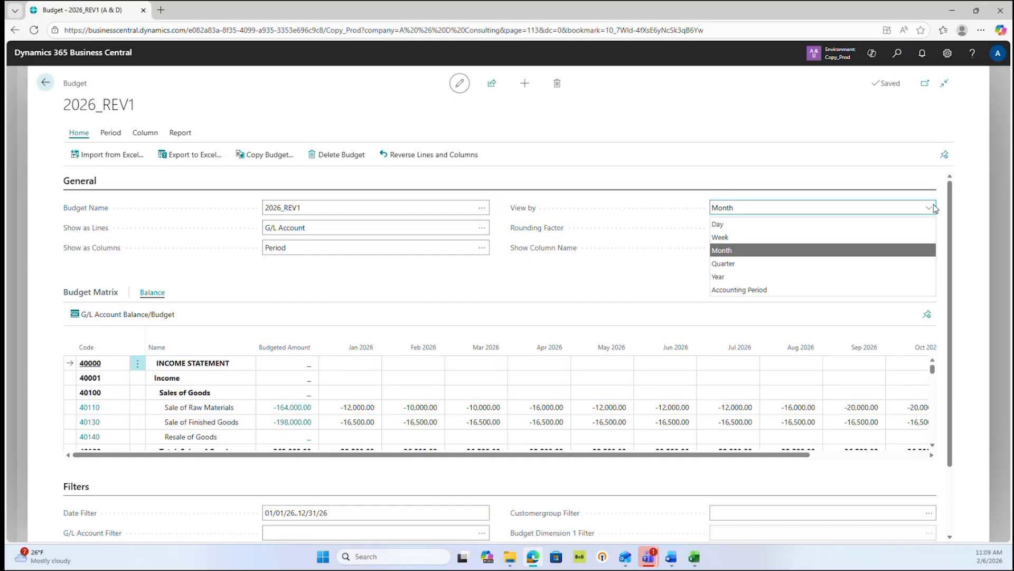
{"action": "left_click", "coordinate": [933, 208]}
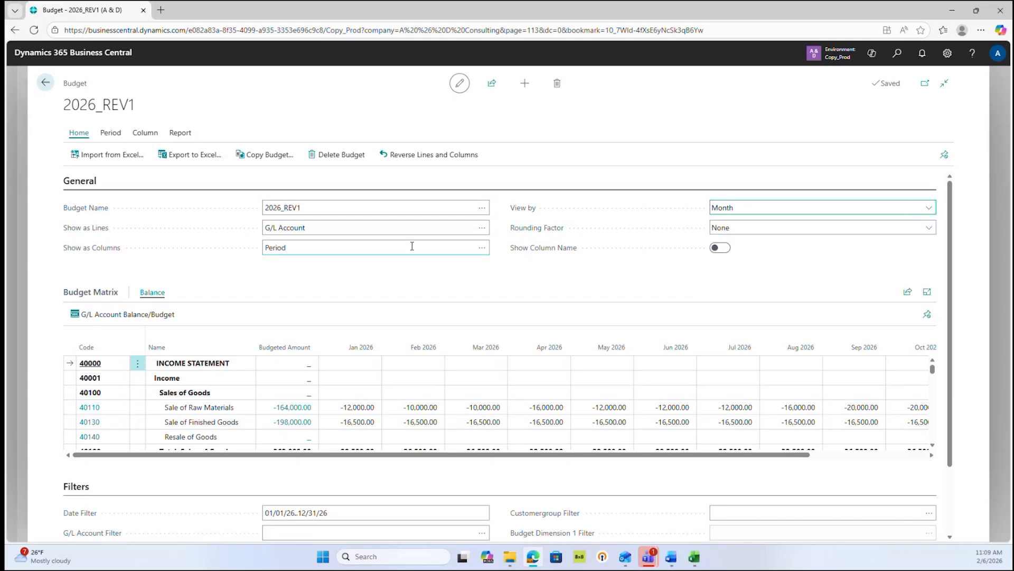
- Add a G/L budget entry of -2500 dated 1/1/2026 to account 40210 Sale of Resources
{"action": "scroll", "coordinate": [323, 296], "scroll_direction": "down", "scroll_amount": 2}
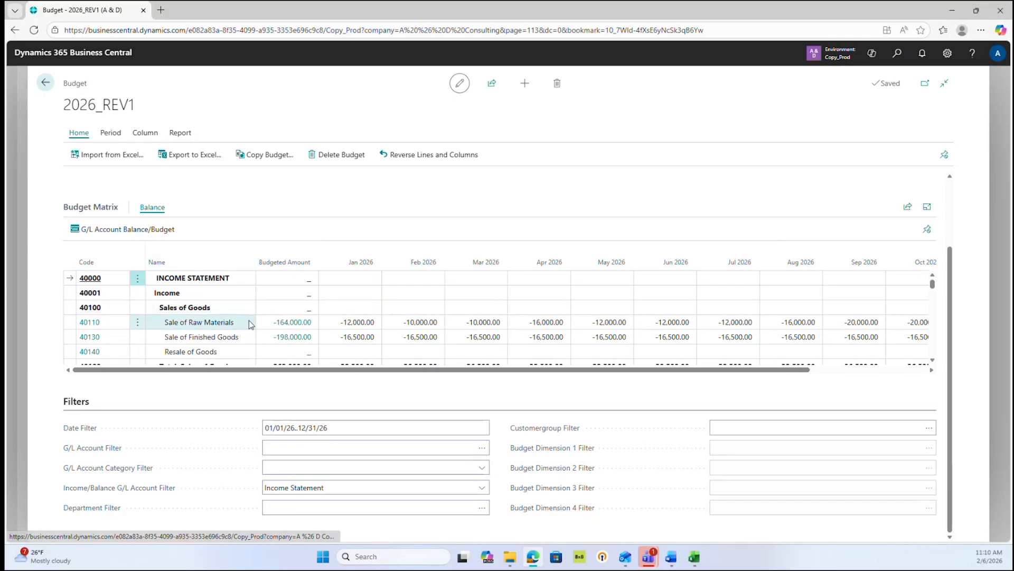
{"action": "scroll", "coordinate": [377, 326], "scroll_direction": "down", "scroll_amount": 1}
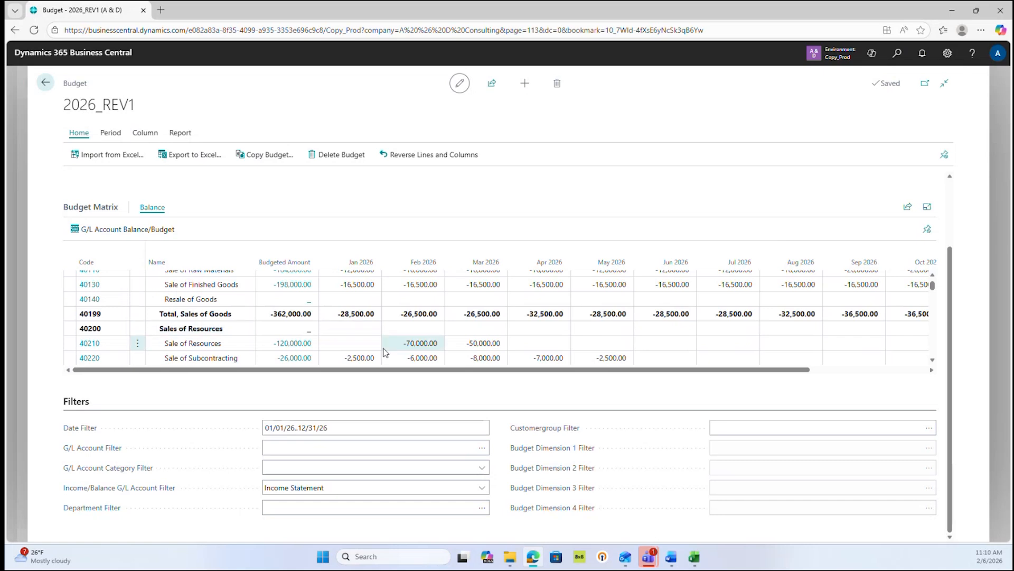
{"action": "left_click", "coordinate": [348, 347]}
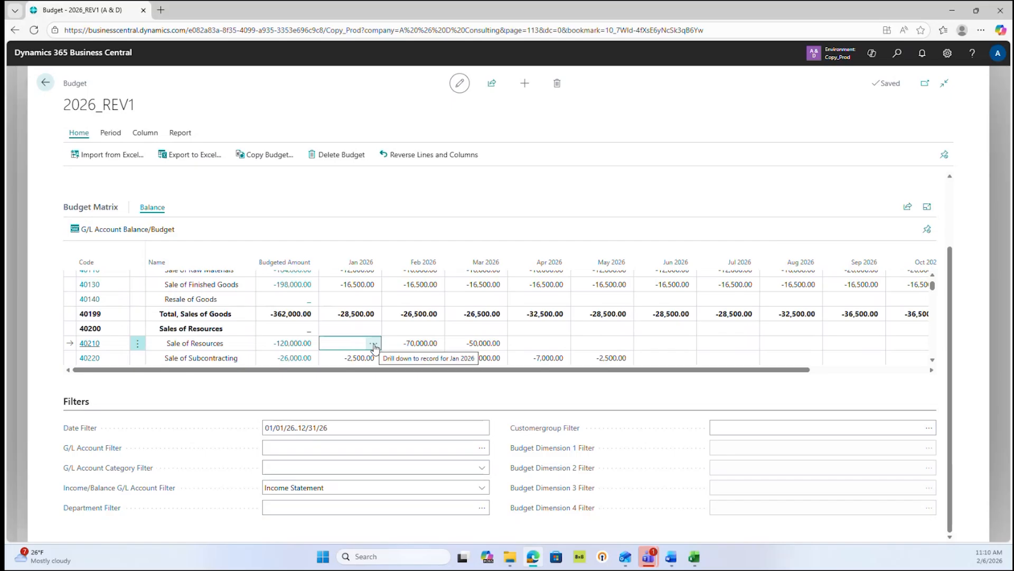
{"action": "left_click", "coordinate": [374, 345]}
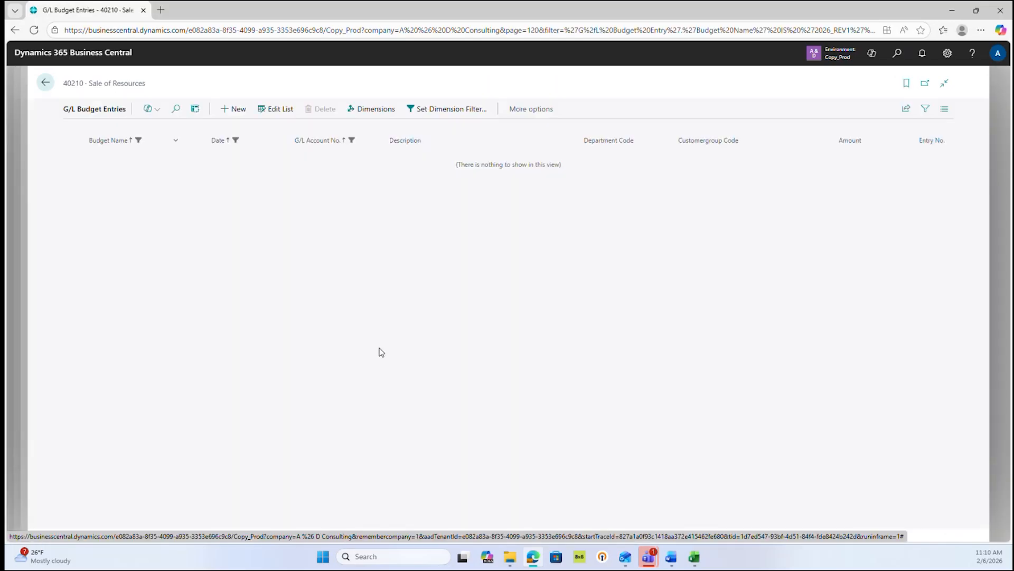
{"action": "left_click", "coordinate": [233, 108]}
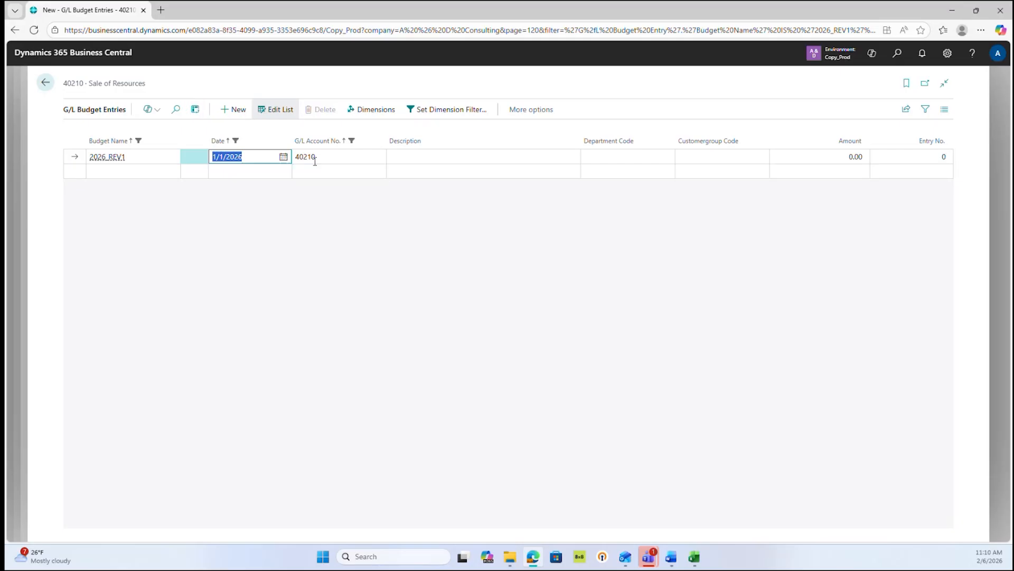
{"action": "left_click", "coordinate": [815, 157]}
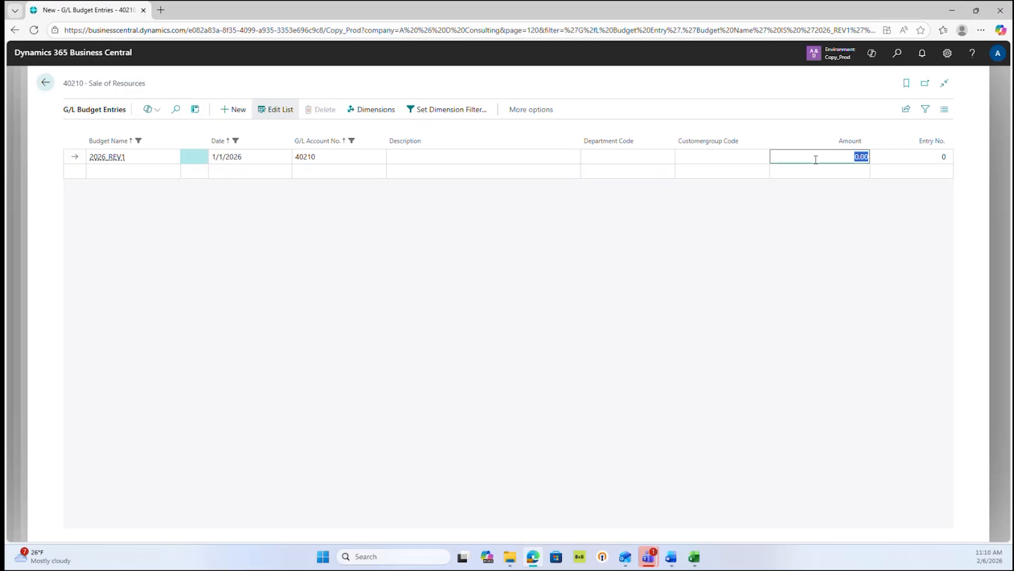
{"action": "type", "text": "-2500"}
- Add a second Sale of Resources budget entry dated 5/29/2026 with an amount of -4000, and return to the budget
{"action": "left_click", "coordinate": [253, 172]}
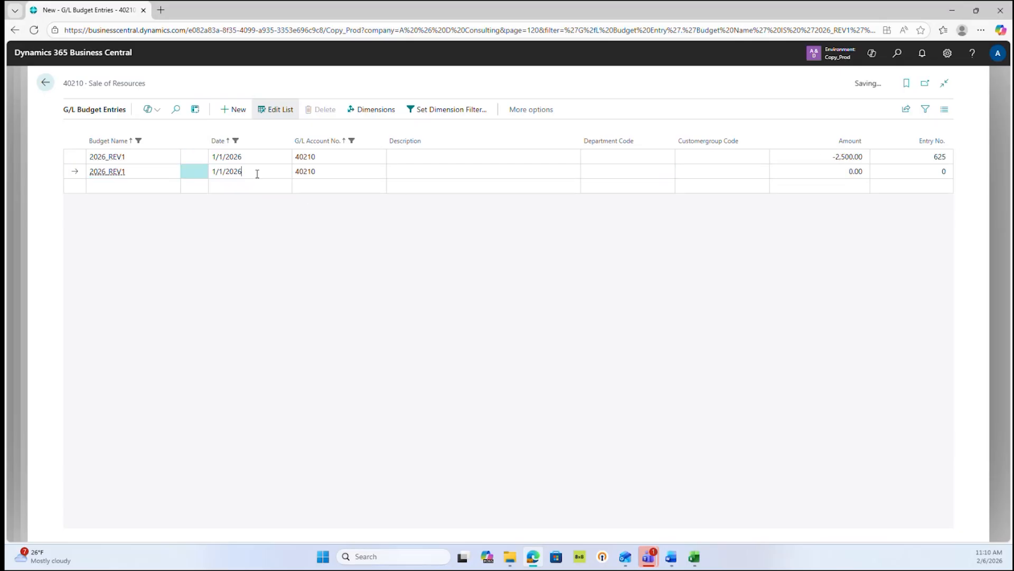
{"action": "left_click", "coordinate": [283, 172]}
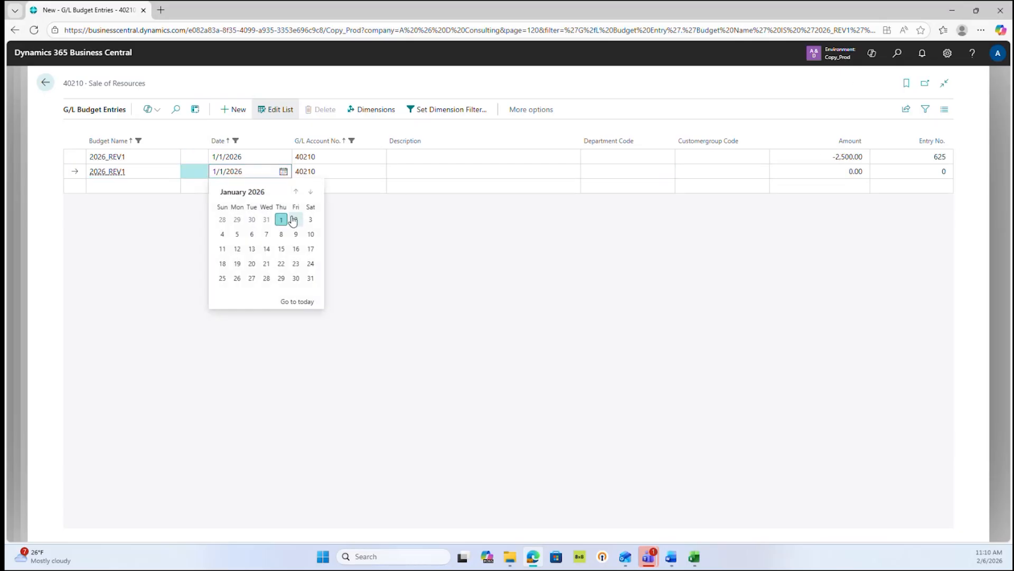
{"action": "left_click", "coordinate": [311, 191]}
{"action": "left_click", "coordinate": [310, 192]}
{"action": "left_click", "coordinate": [311, 192]}
{"action": "left_click", "coordinate": [310, 191]}
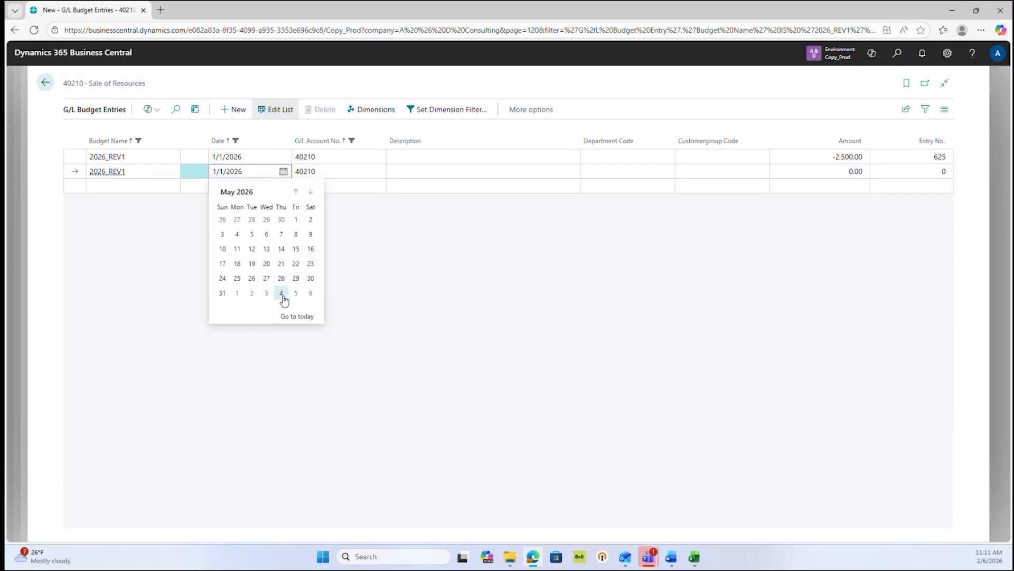
{"action": "left_click", "coordinate": [296, 279]}
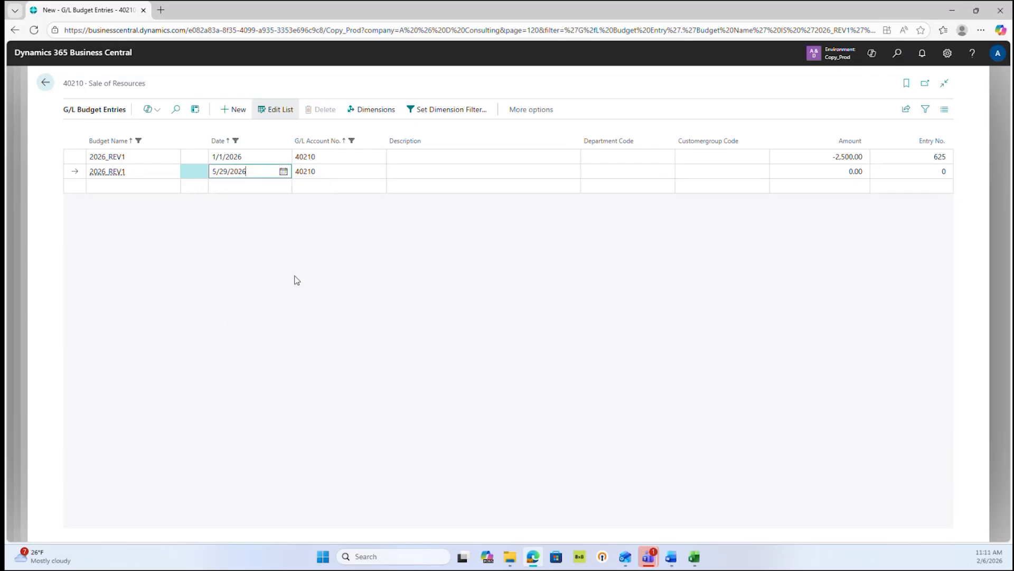
{"action": "left_click", "coordinate": [833, 171]}
{"action": "type", "text": "-4000"}
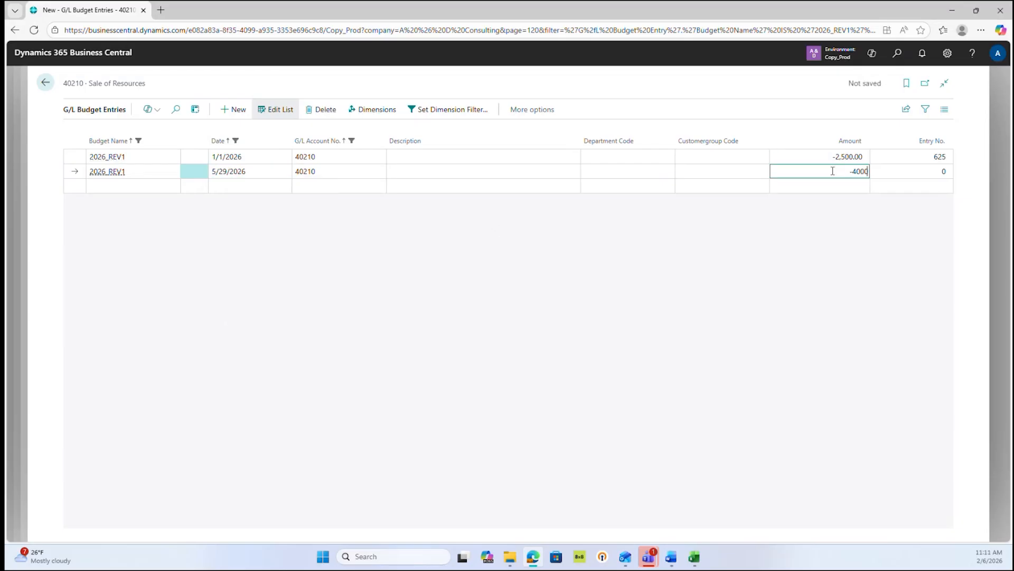
{"action": "key", "text": "Return"}
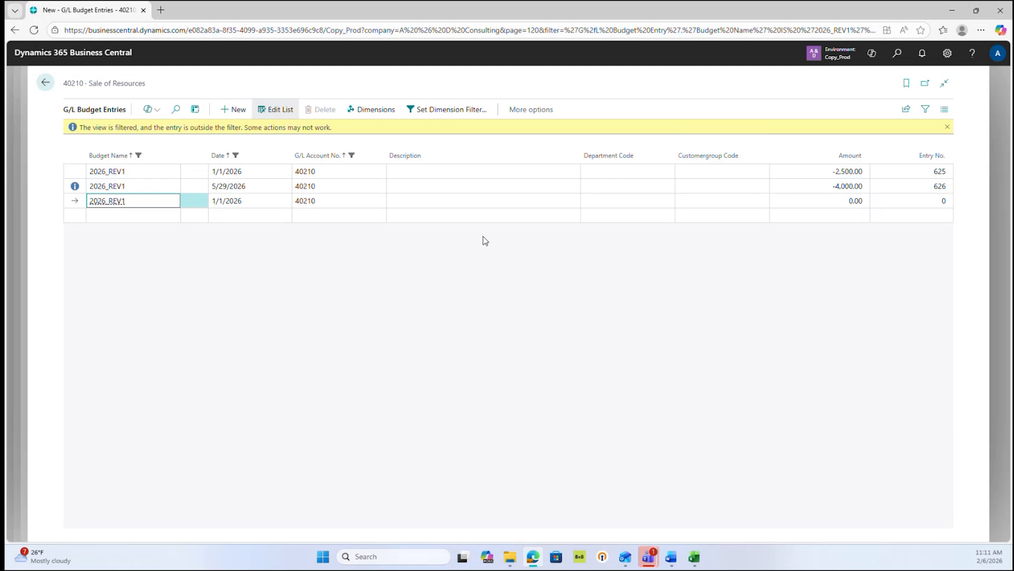
{"action": "left_click", "coordinate": [947, 127]}
{"action": "left_click", "coordinate": [44, 83]}
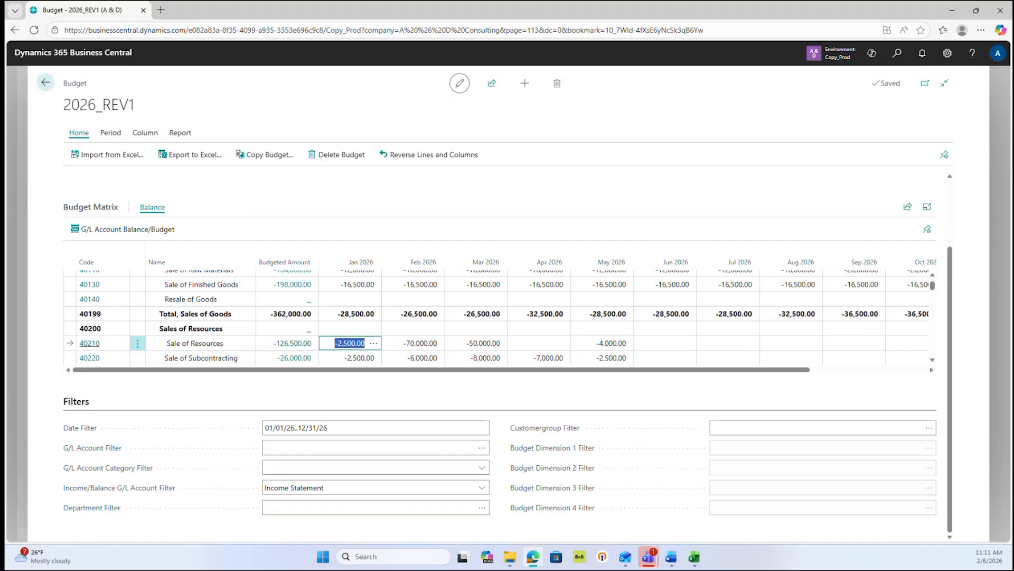
- Export the 2026_REV1 budget to Excel, filtered to G/L accounts 40000..99999
{"action": "left_click", "coordinate": [191, 158]}
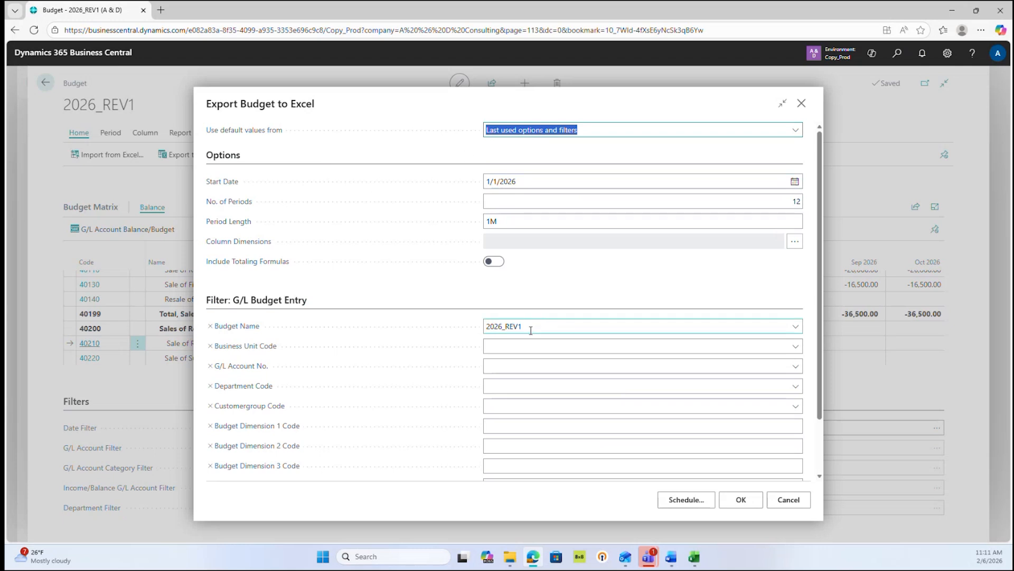
{"action": "left_click", "coordinate": [505, 368]}
{"action": "type", "text": "40000"}
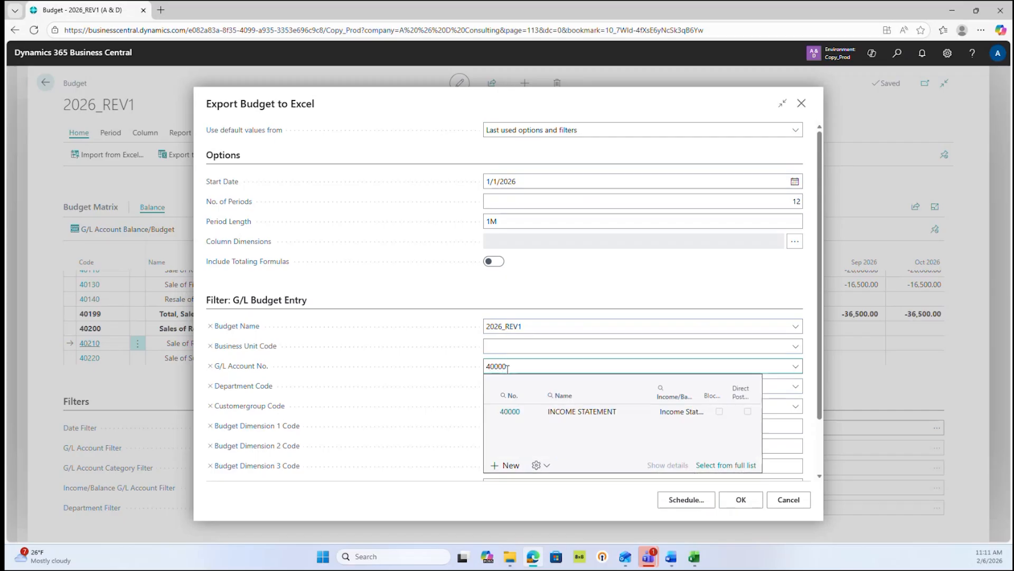
{"action": "left_click", "coordinate": [510, 411]}
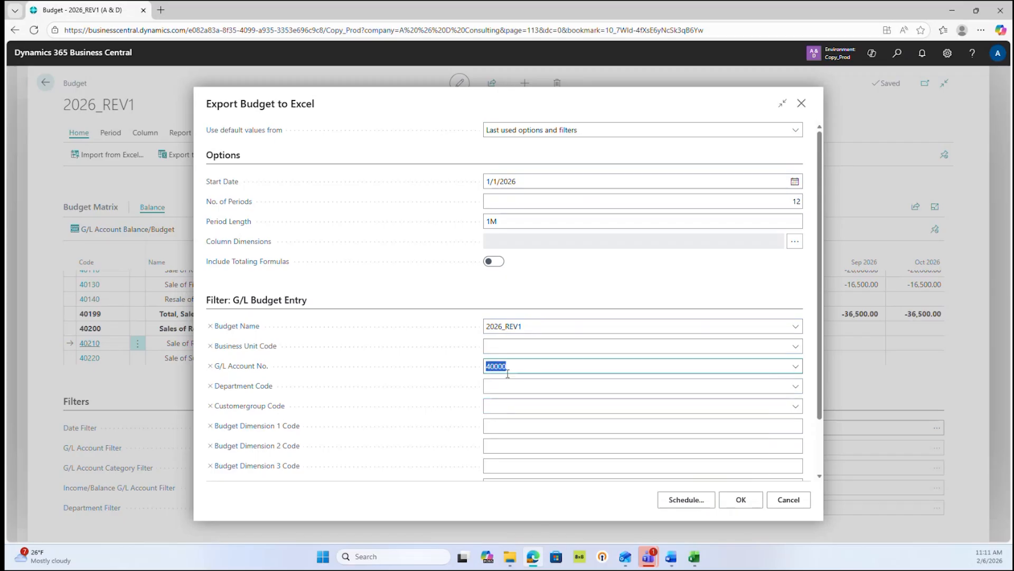
{"action": "left_click", "coordinate": [516, 369]}
{"action": "type", "text": "..."}
{"action": "type", "text": ".99999"}
{"action": "left_click", "coordinate": [741, 500]}
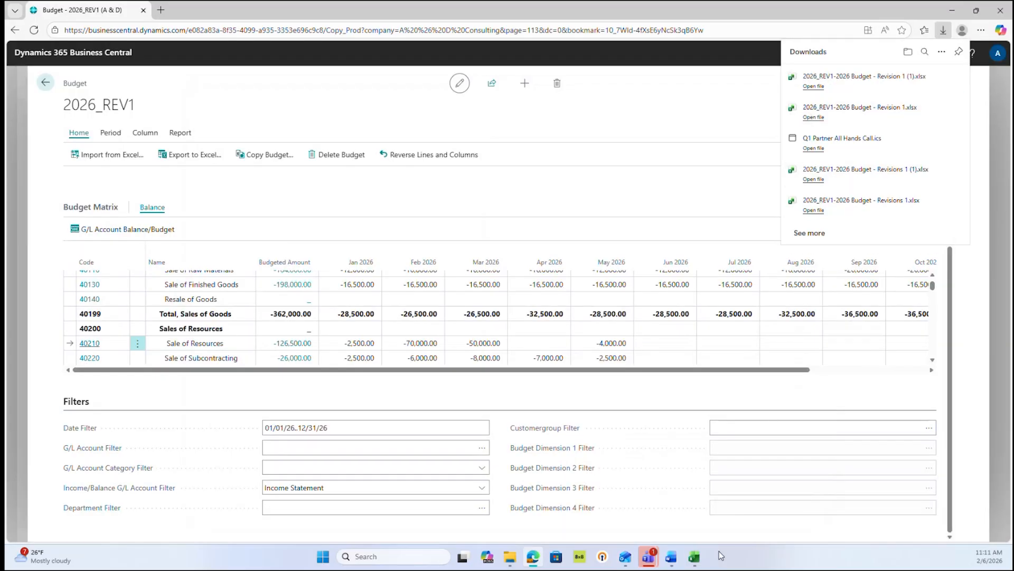
- Switch to Excel to review the exported 2026_REV1 budget layout, and close the workbook
{"action": "left_click", "coordinate": [695, 559]}
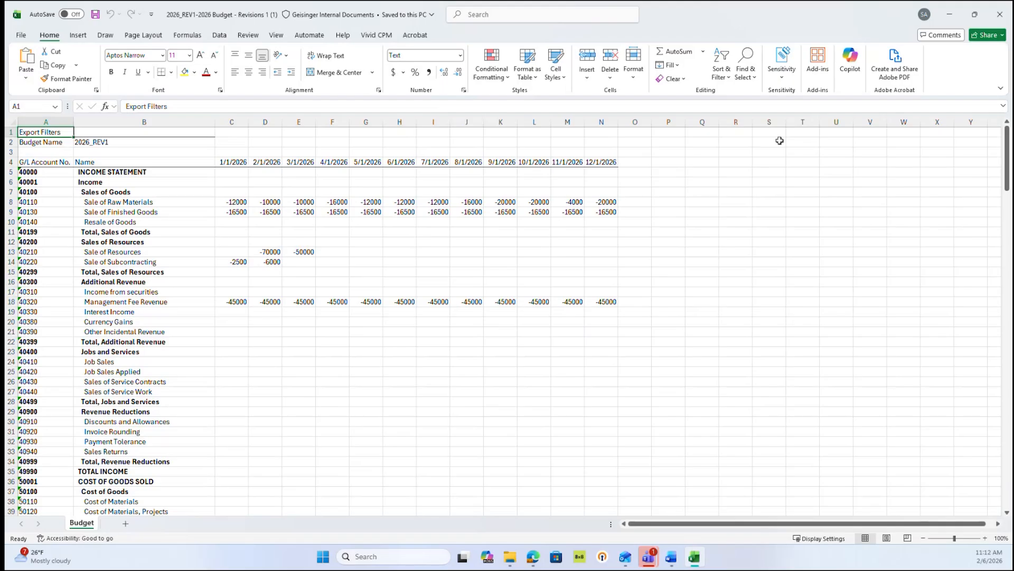
{"action": "left_click", "coordinate": [1005, 18]}
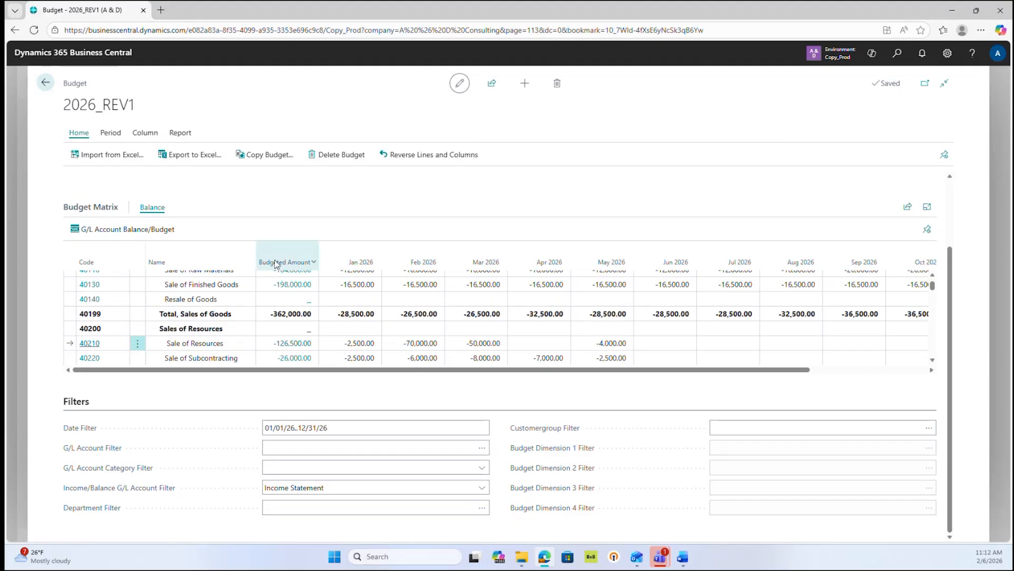
- Import the budget from the Excel file into 2026_REV1 with the Replace entries option, confirming the replacement
{"action": "left_click", "coordinate": [102, 155]}
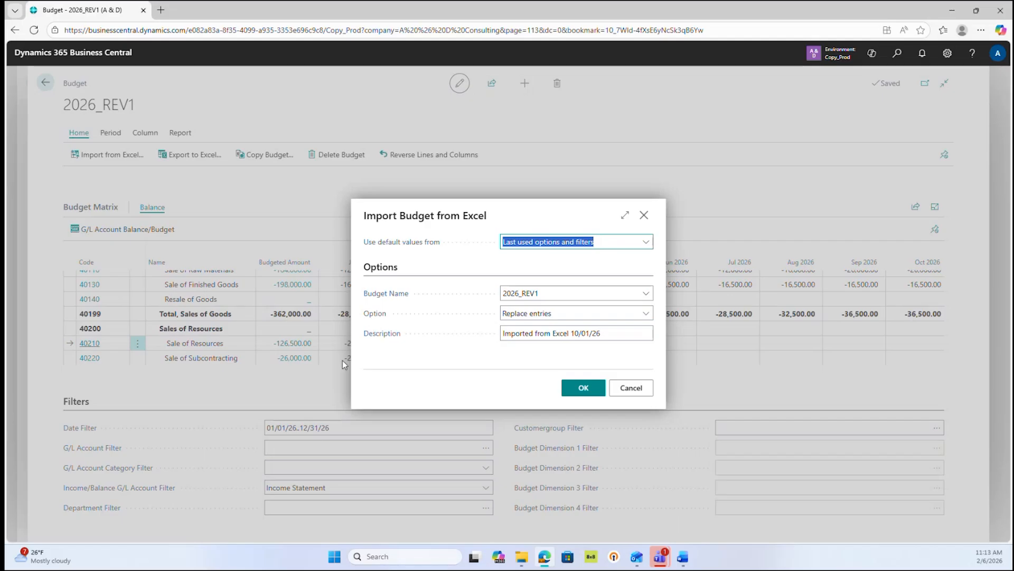
{"action": "left_click", "coordinate": [580, 388]}
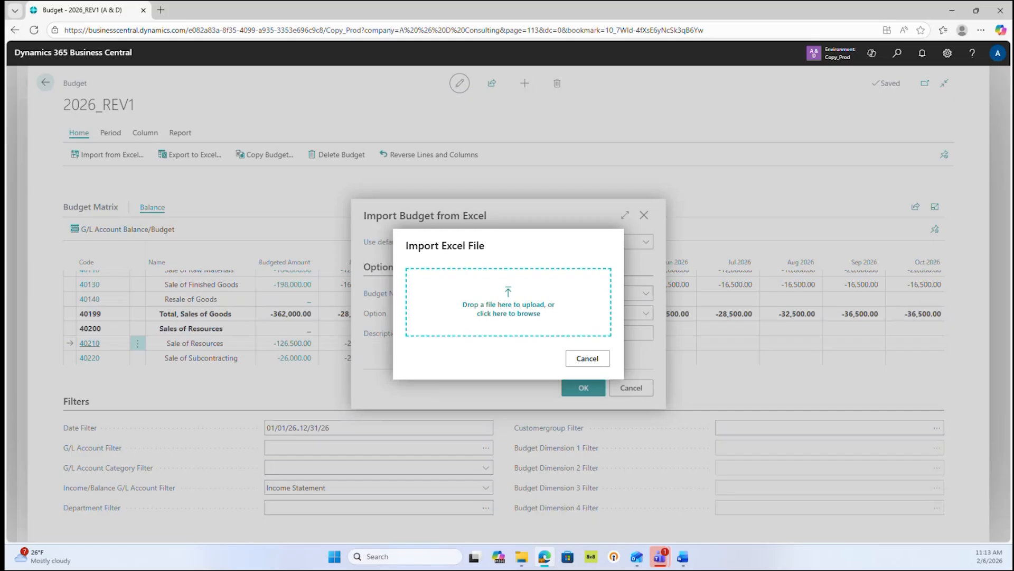
{"action": "key", "text": "alt+Tab"}
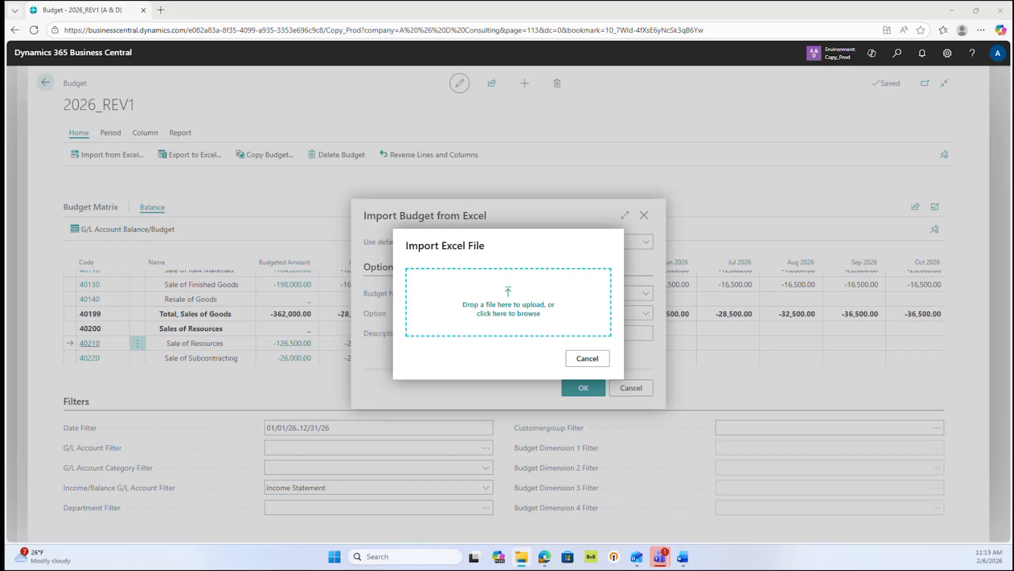
{"action": "left_click_drag", "start_coordinate": [394, 381], "coordinate": [478, 288]}
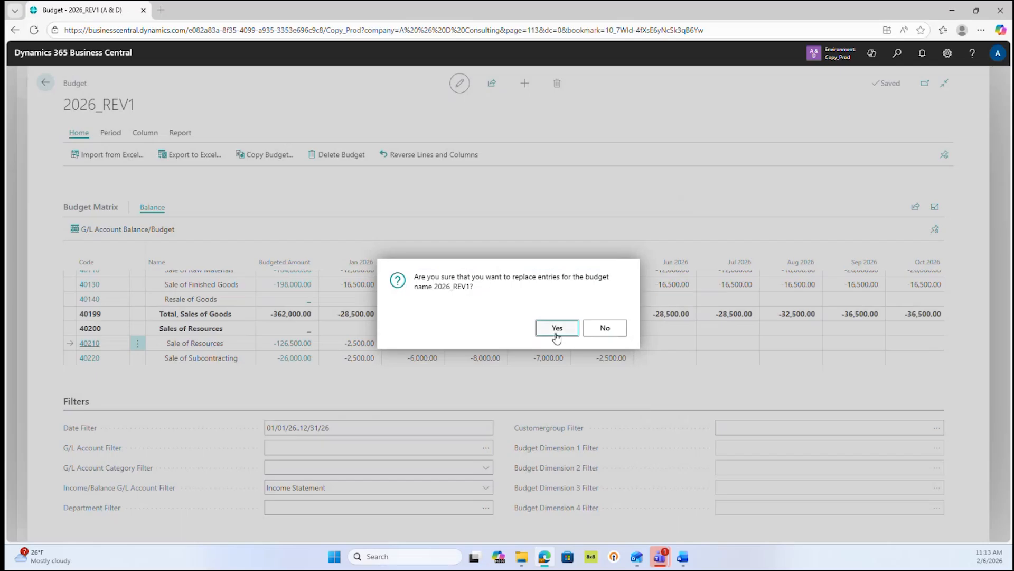
{"action": "left_click", "coordinate": [556, 328]}
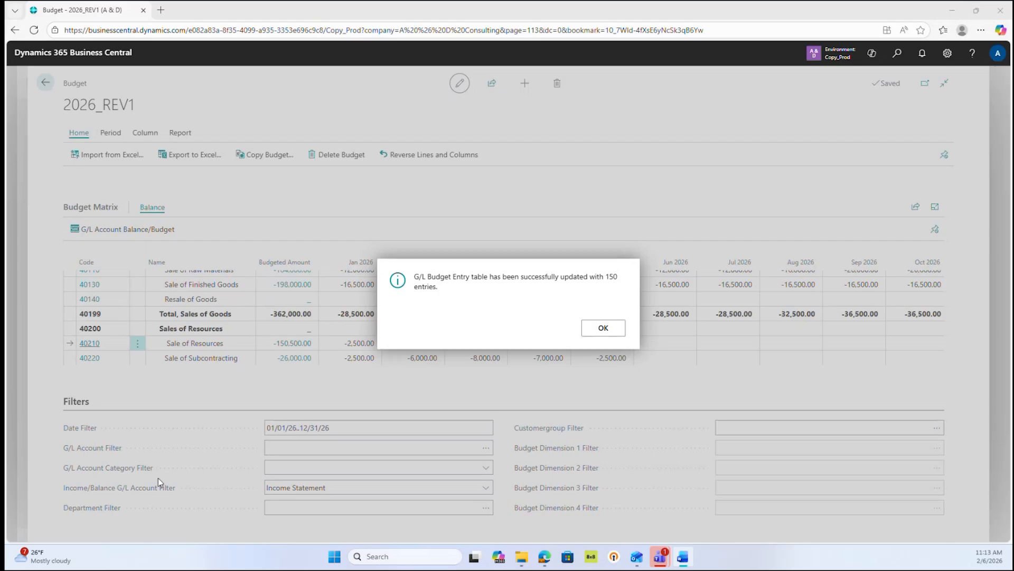
{"action": "left_click", "coordinate": [604, 329]}
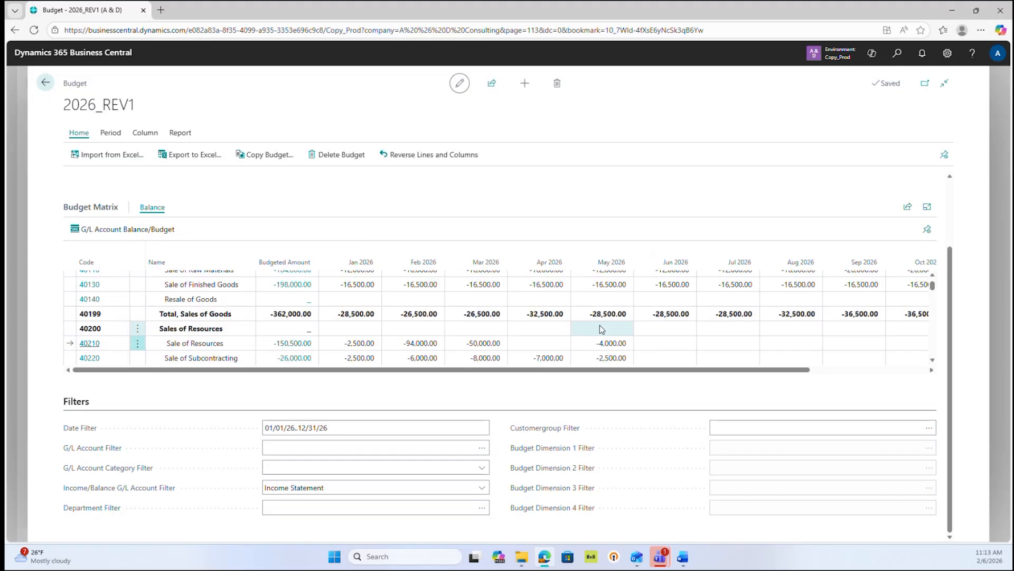
- Review the monthly G/L Account Balance/Budget comparison for account 40110 Sale of Raw Materials, and return to the budget
{"action": "scroll", "coordinate": [502, 332], "scroll_direction": "up", "scroll_amount": 1}
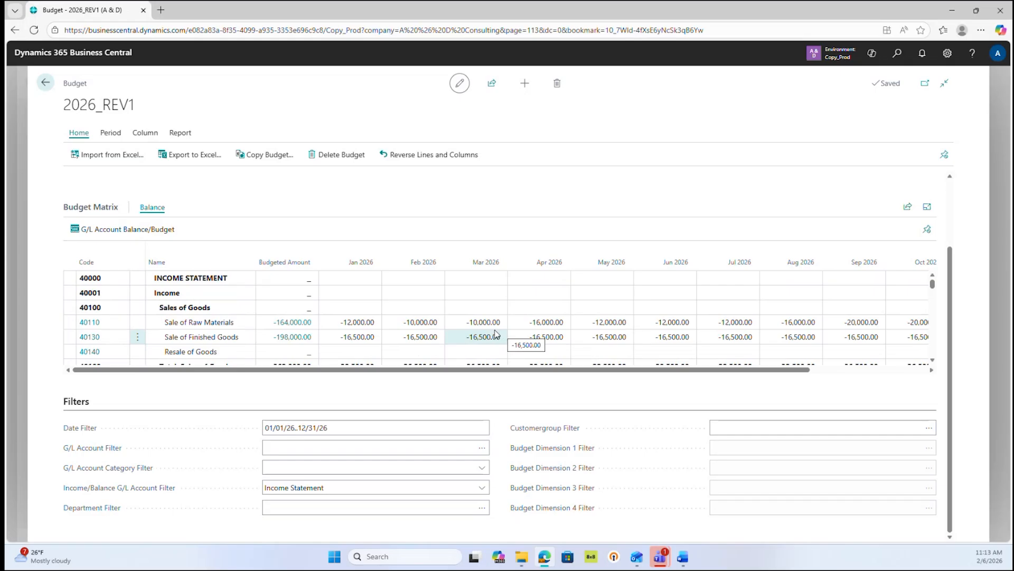
{"action": "left_click", "coordinate": [118, 322]}
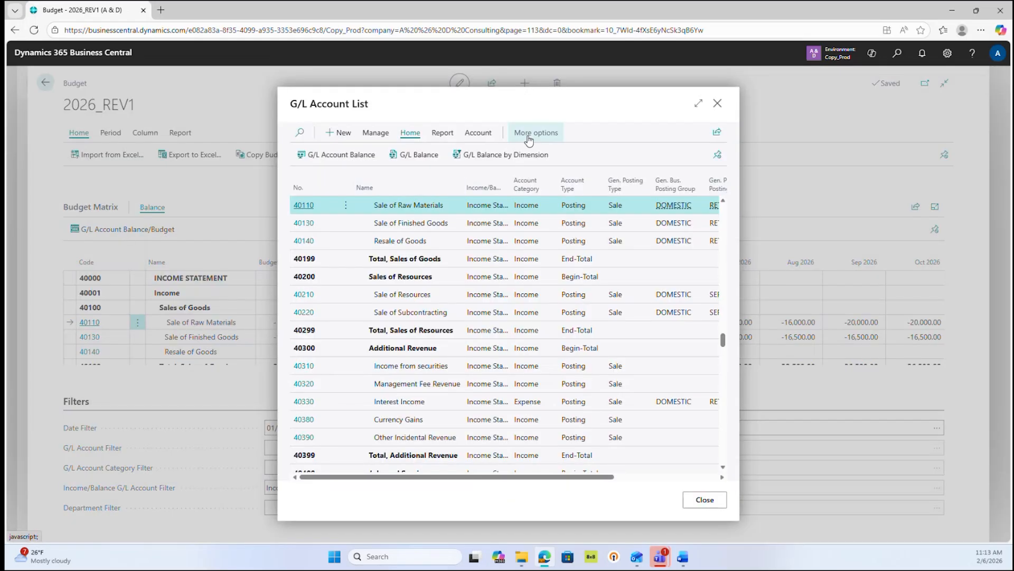
{"action": "left_click", "coordinate": [717, 103]}
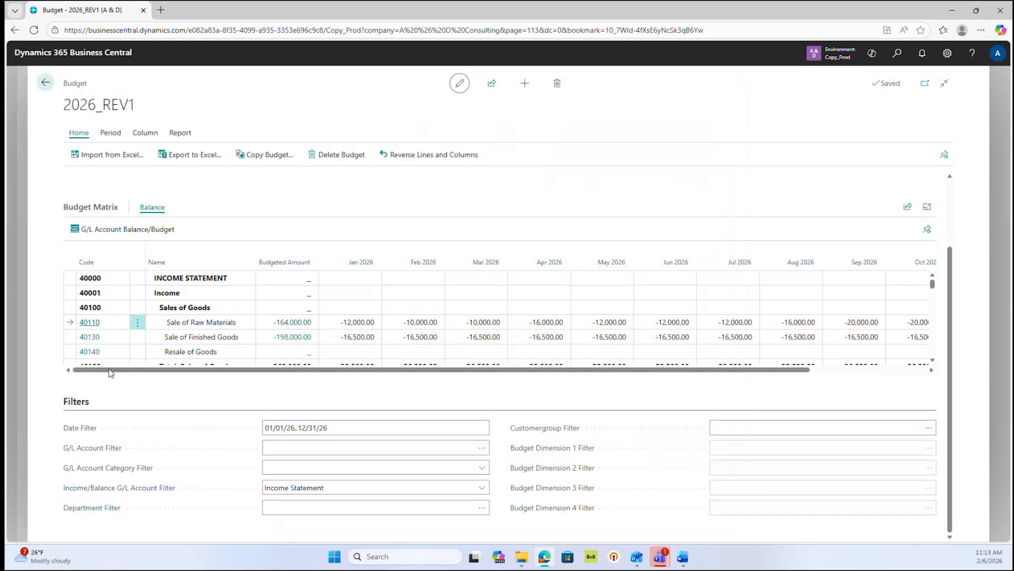
{"action": "left_click", "coordinate": [106, 236]}
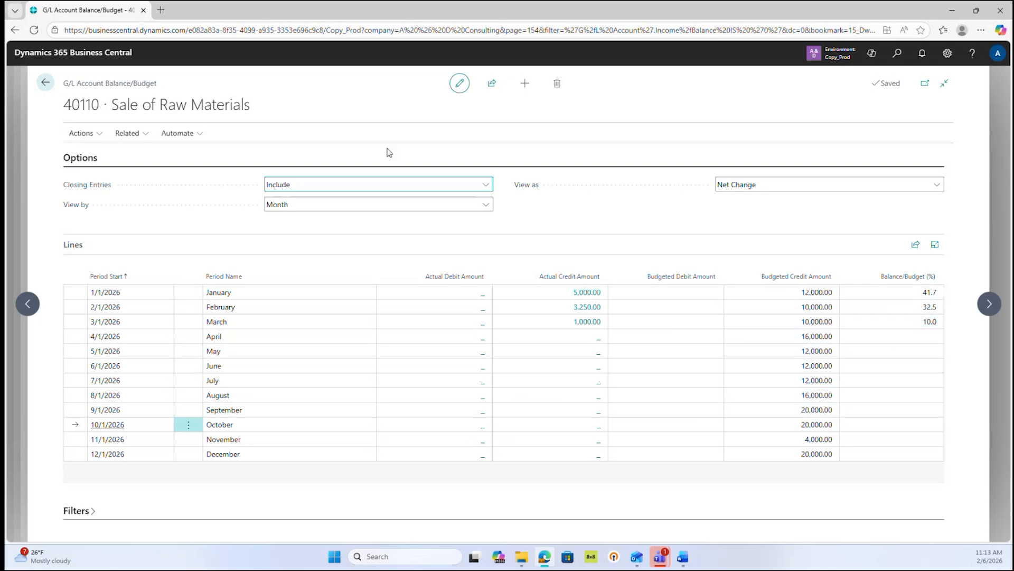
{"action": "left_click", "coordinate": [45, 85]}
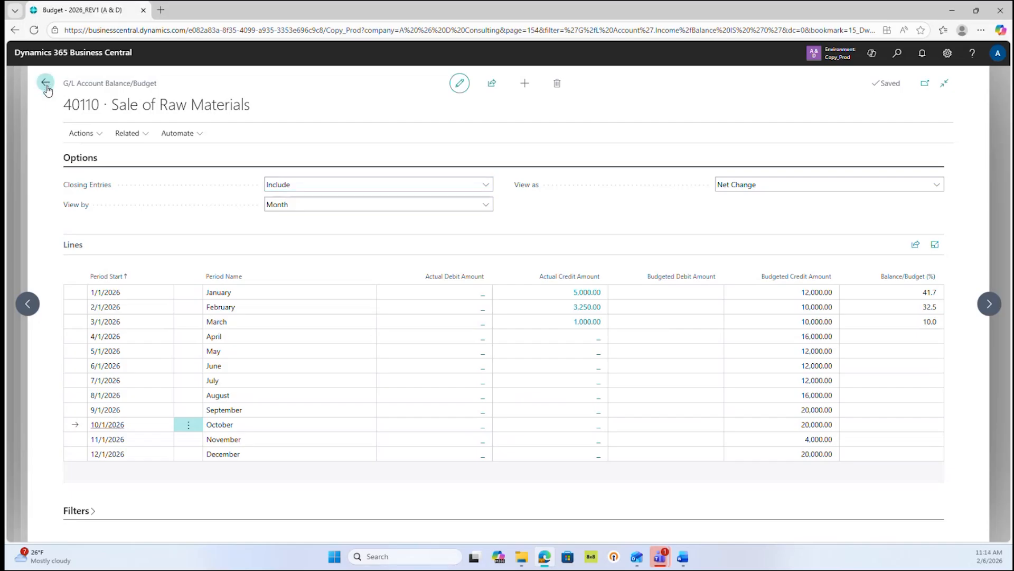